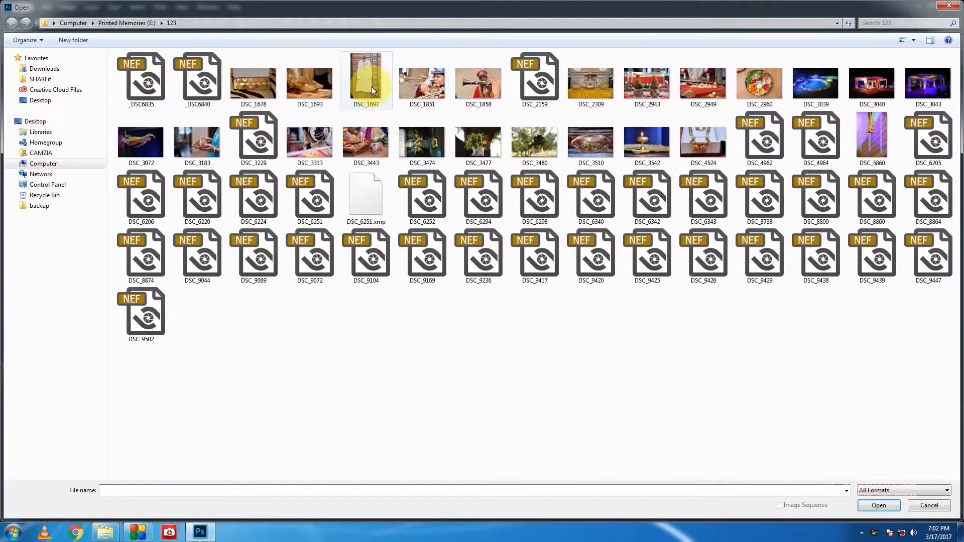
Step: Open the DSC_1693 photo and create a new blank document from the 36 in X 12 in preset
double_click(322, 87)
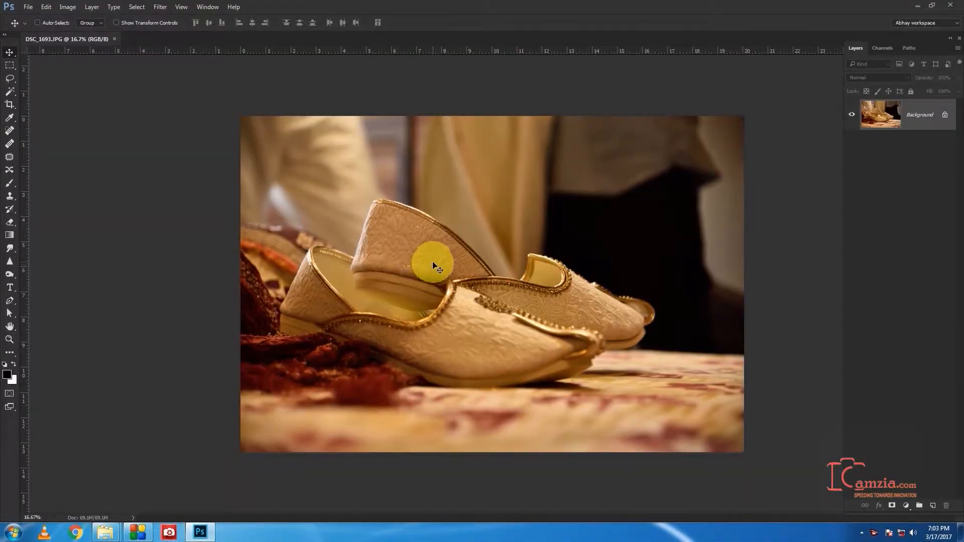
key(ctrl+n)
click(446, 129)
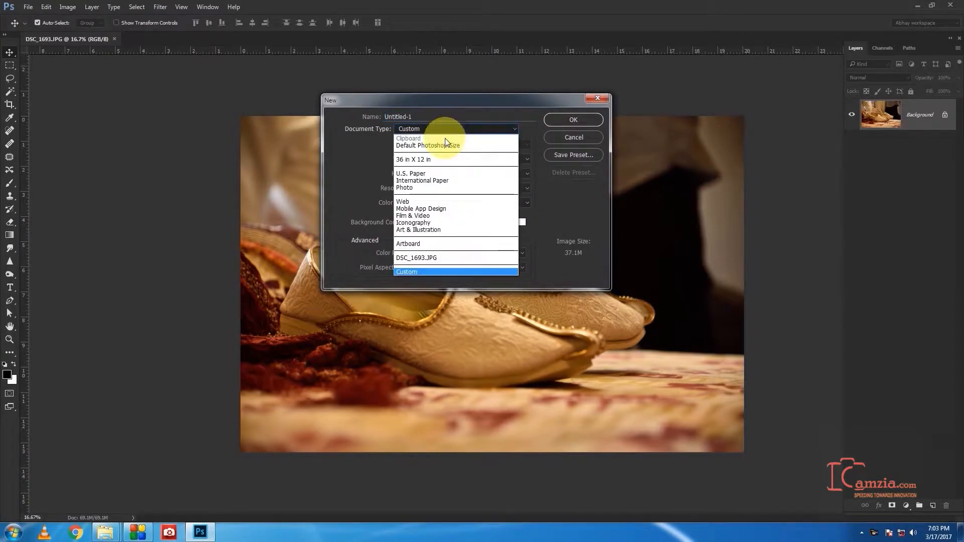
click(441, 159)
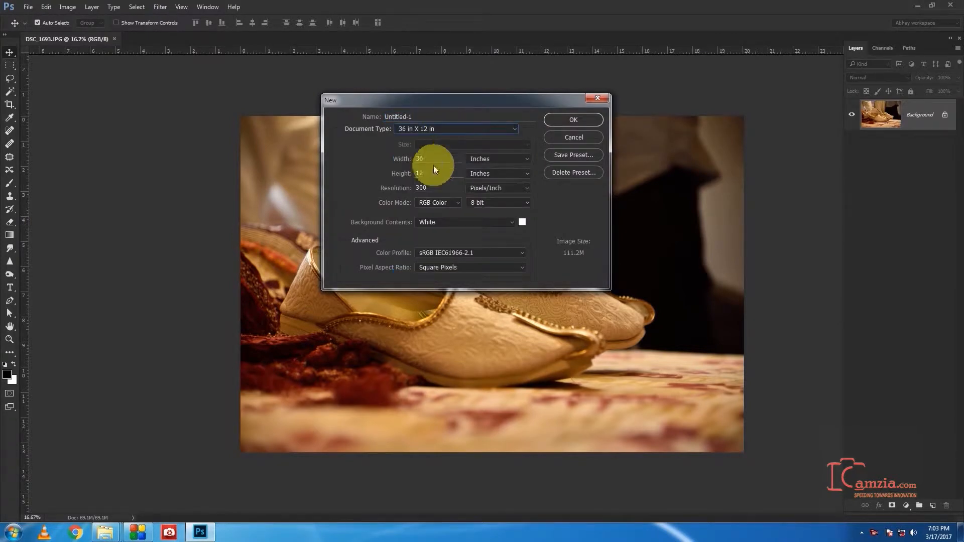
click(573, 121)
Step: Copy the shoe photo from DSC_1693 into the Untitled-1 document with the Move tool
click(47, 39)
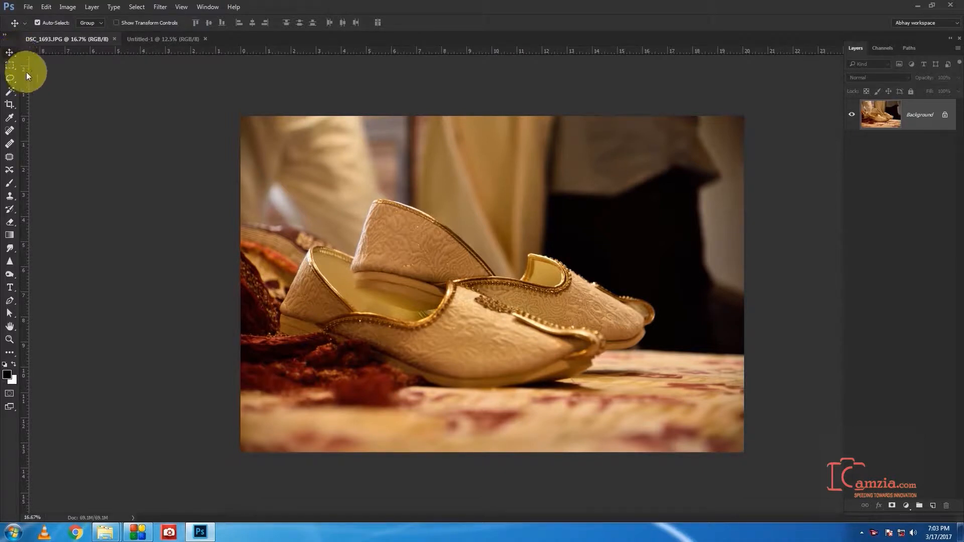
right_click(17, 55)
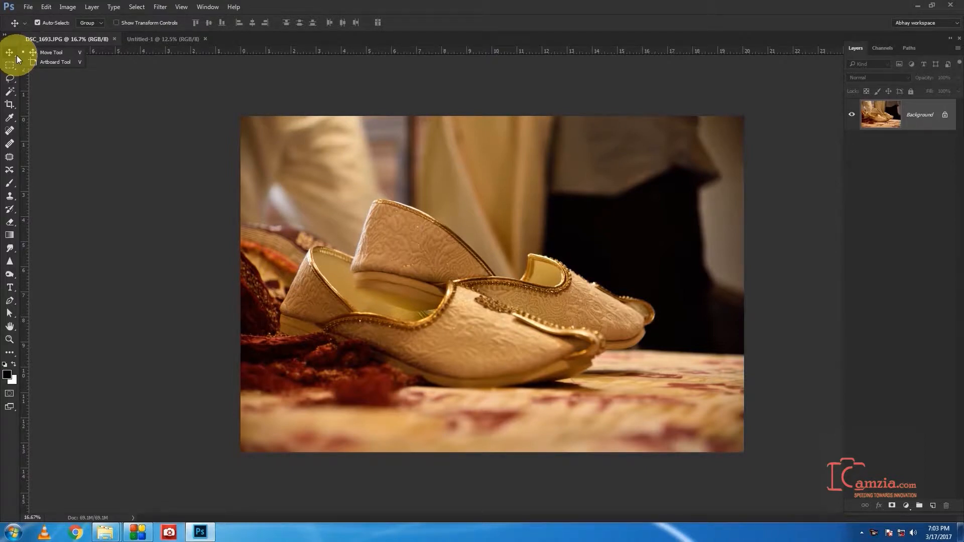
key(v)
click(11, 56)
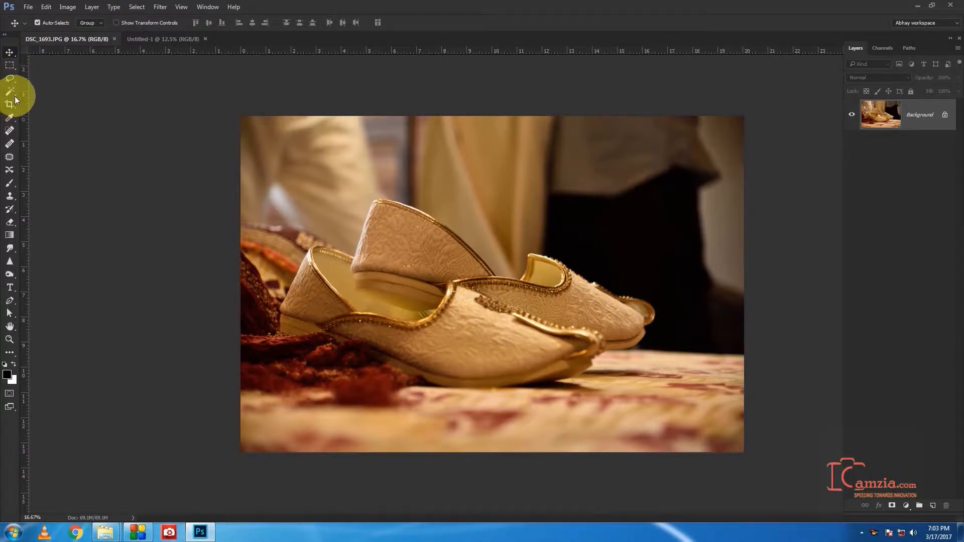
key(m)
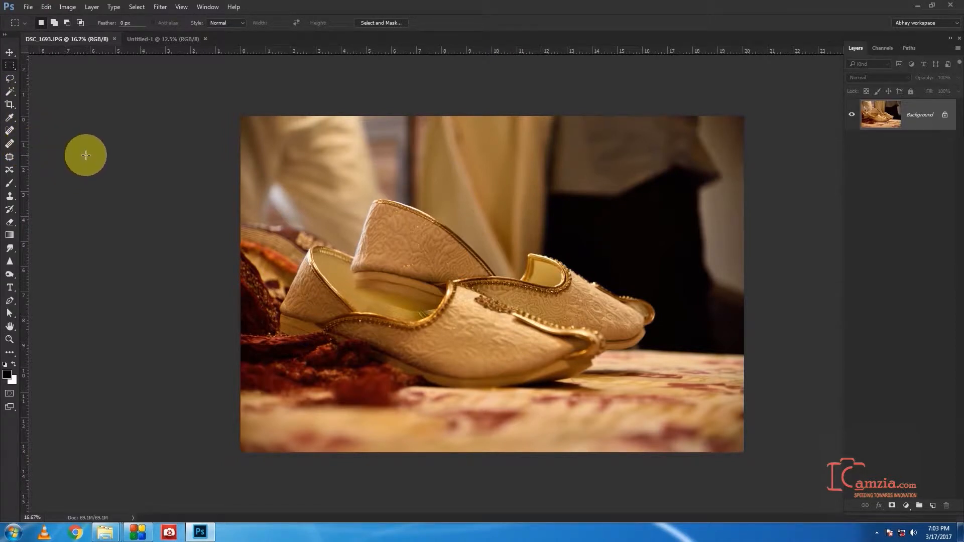
key(v)
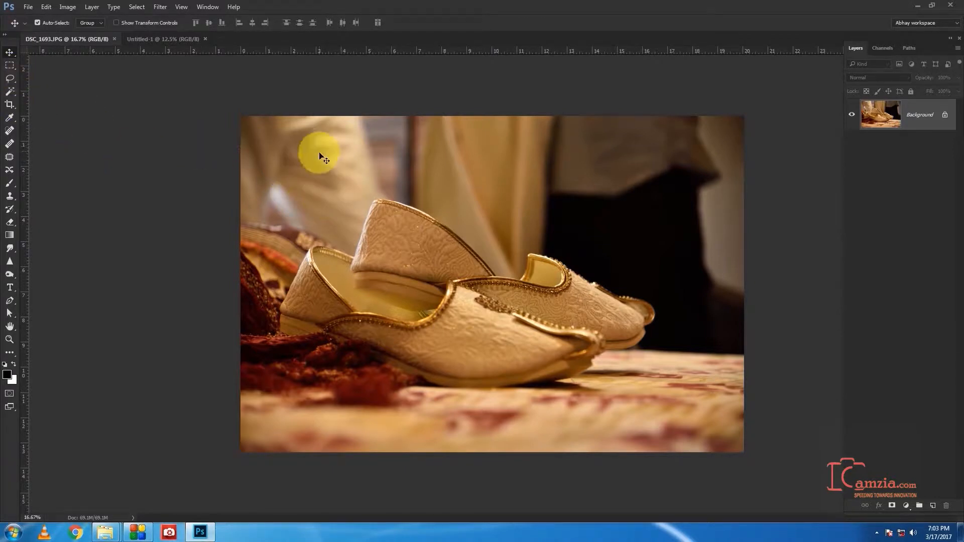
drag(464, 233, 333, 282)
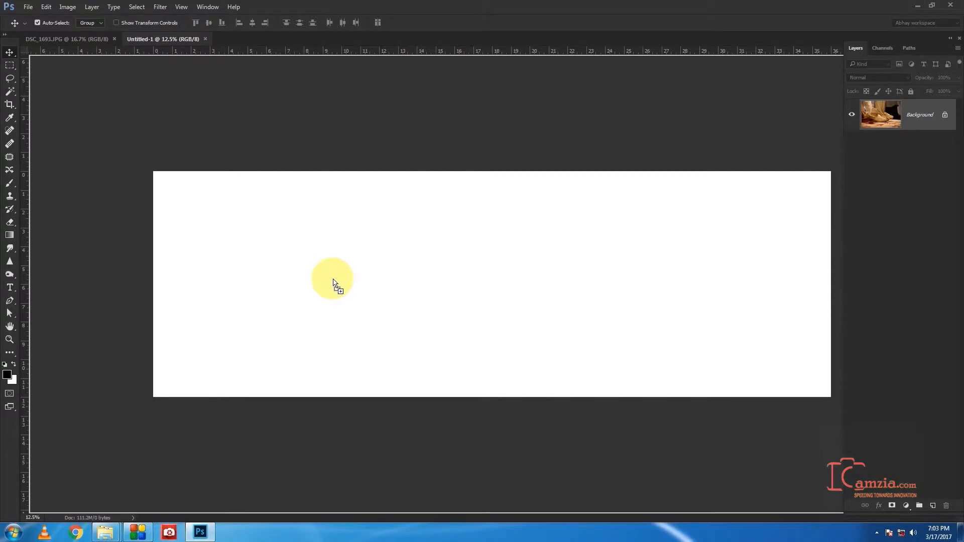
drag(333, 282, 330, 277)
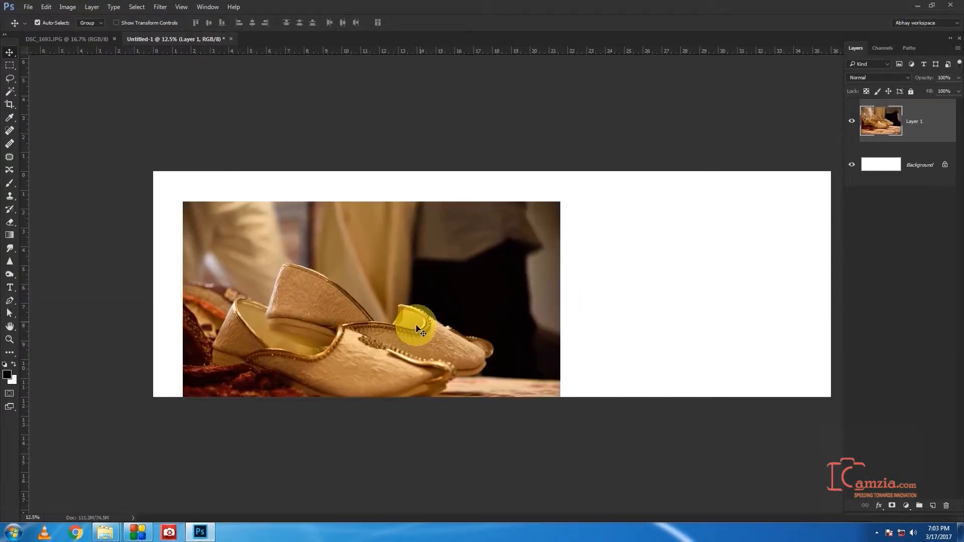
Step: Reposition the shoe photo on the canvas with the Move tool and turn on Show Transform Controls
drag(408, 322, 496, 268)
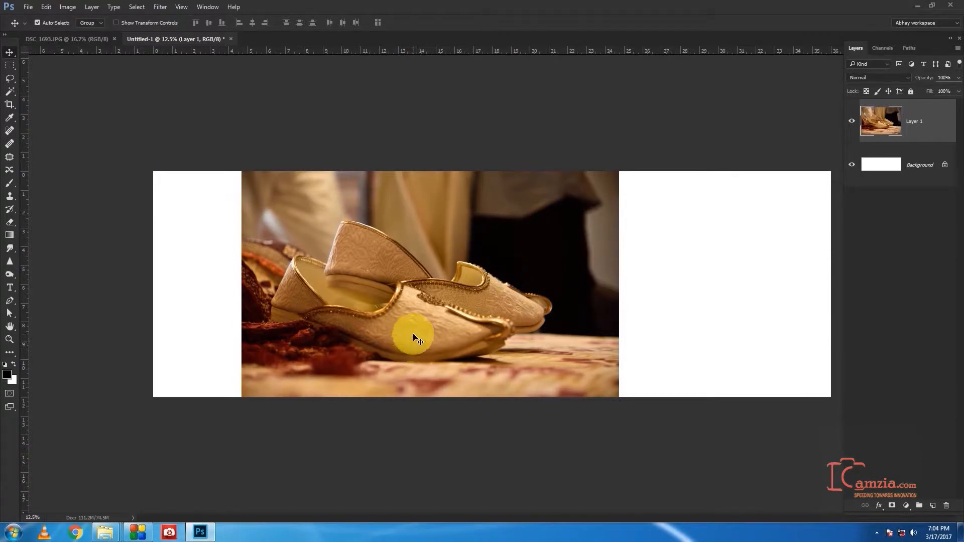
click(117, 23)
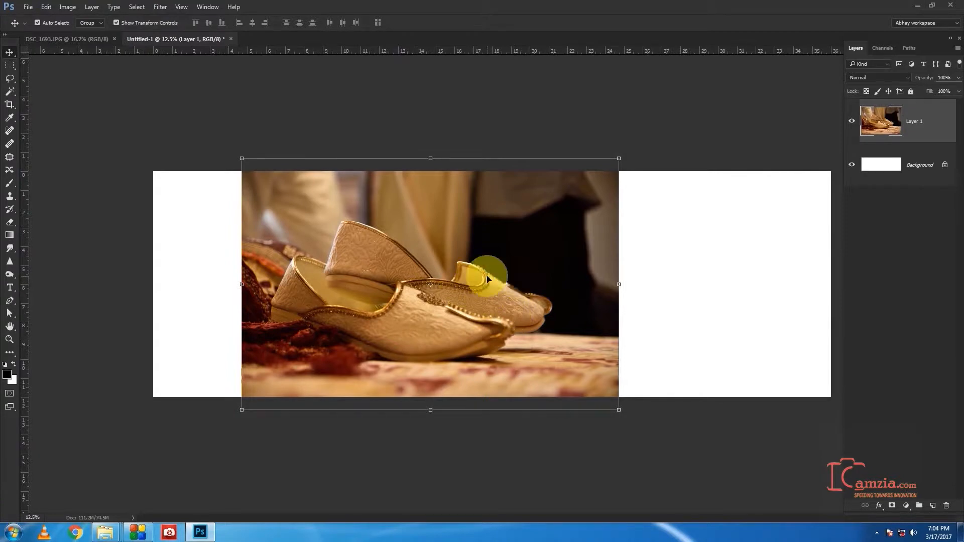
drag(468, 255, 508, 268)
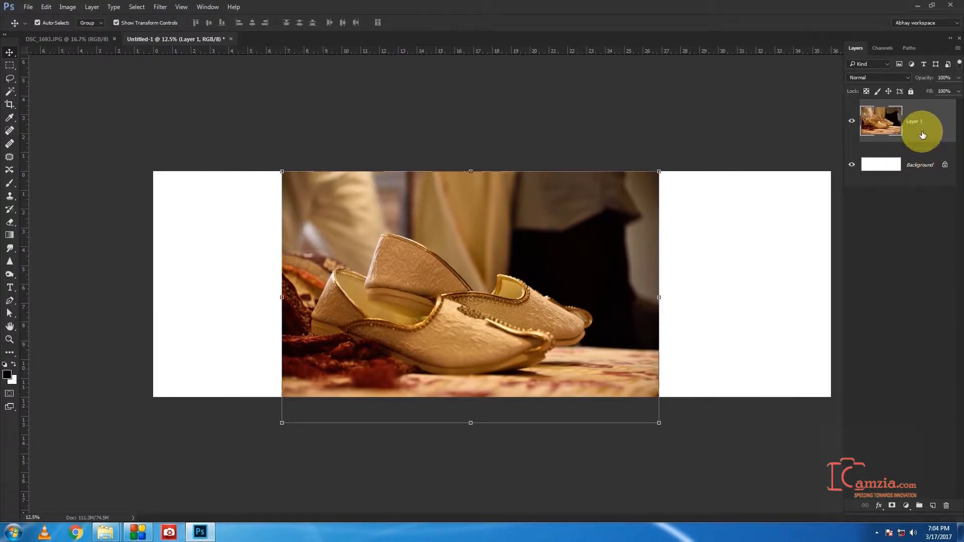
drag(548, 271, 469, 259)
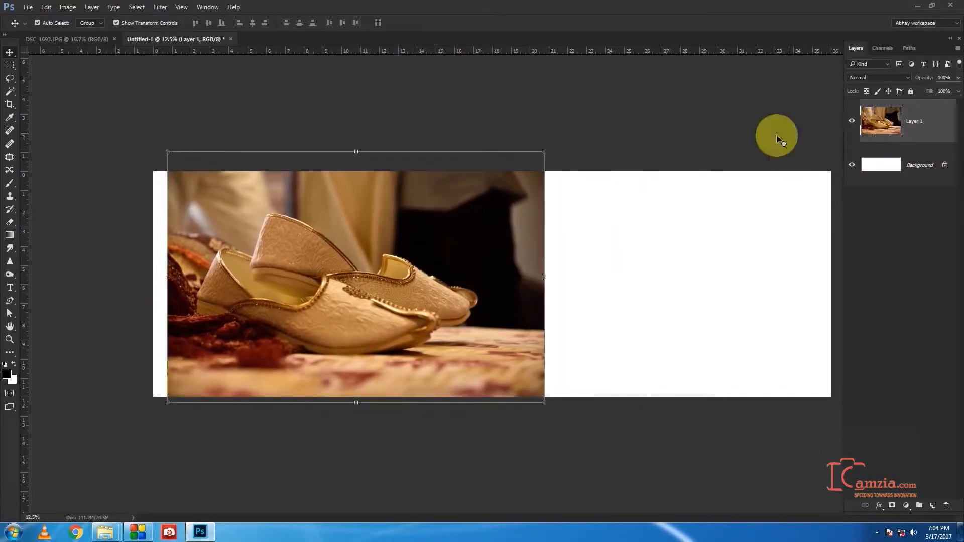
drag(406, 253, 505, 255)
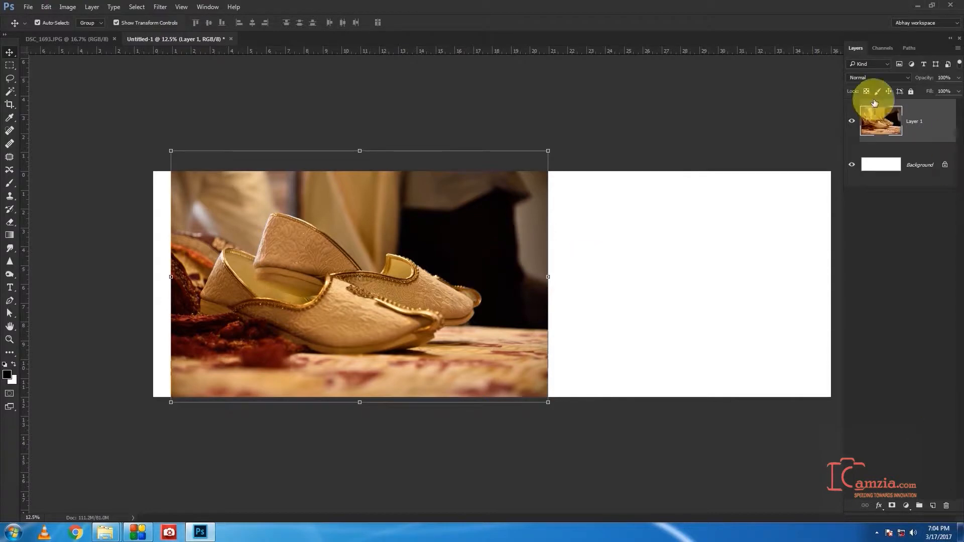
Step: Delete the shoe photo layer, and copy and paste the whole DSC_1693 image into Untitled-1, slightly left of centre
drag(886, 122, 946, 507)
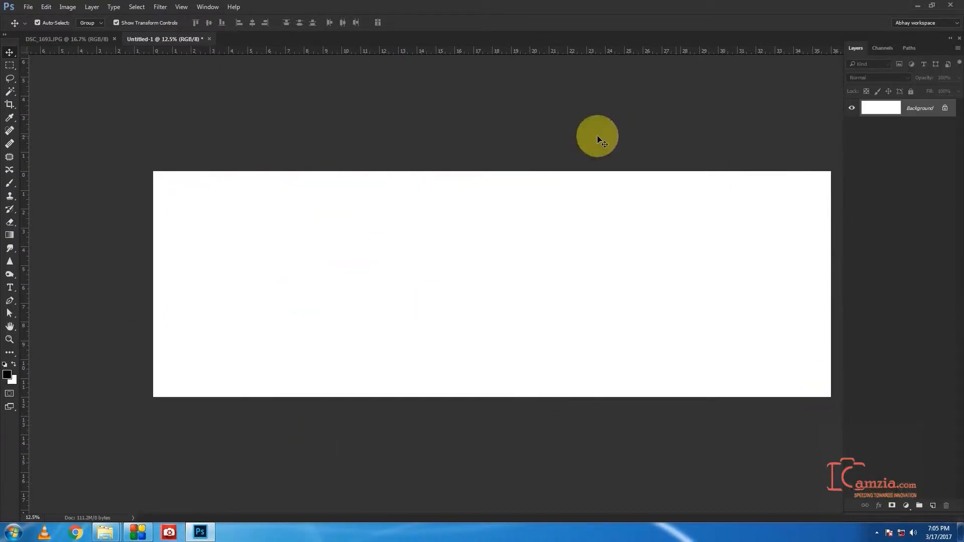
click(80, 40)
click(65, 22)
key(ctrl+a)
key(ctrl+a)
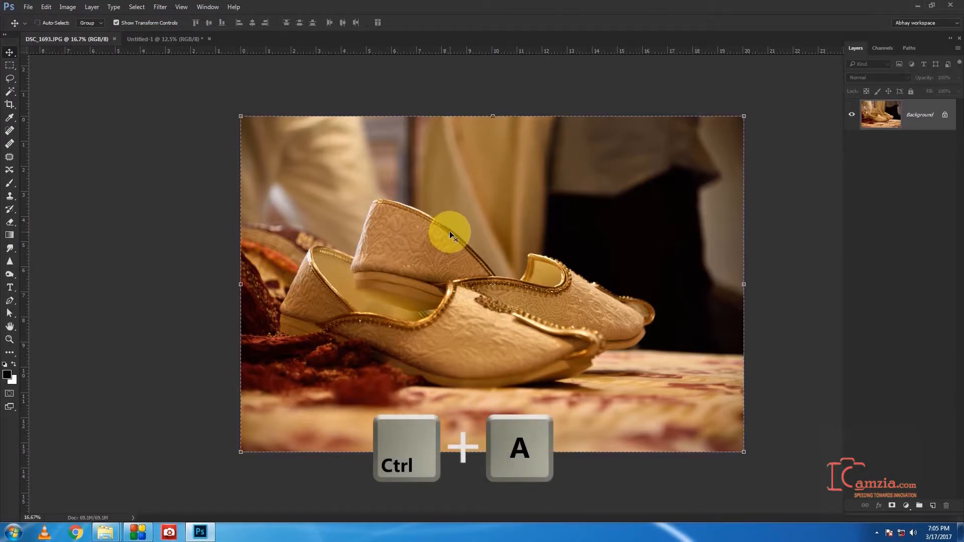
click(158, 39)
key(ctrl+v)
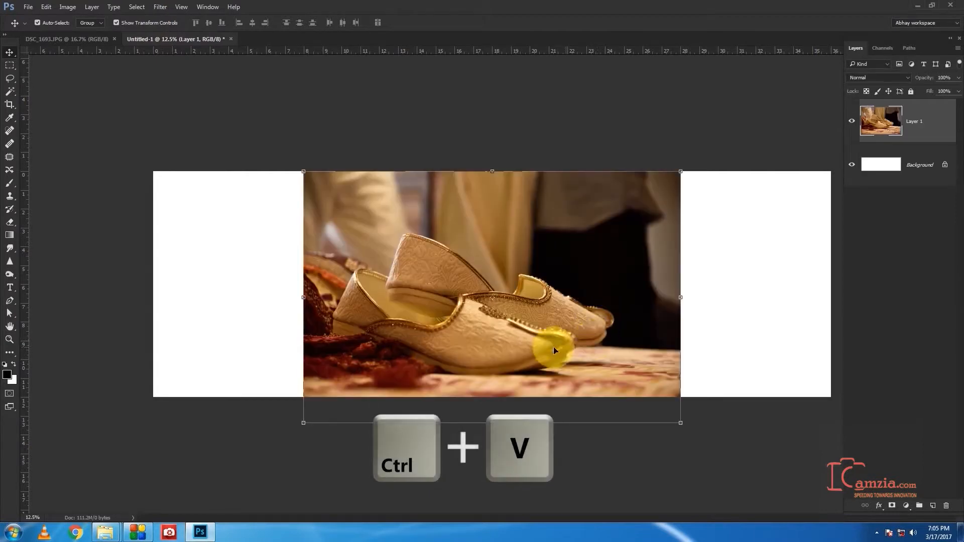
mouse_move(582, 327)
mouse_down()
mouse_move(577, 287)
mouse_move(581, 302)
mouse_move(569, 315)
mouse_up()
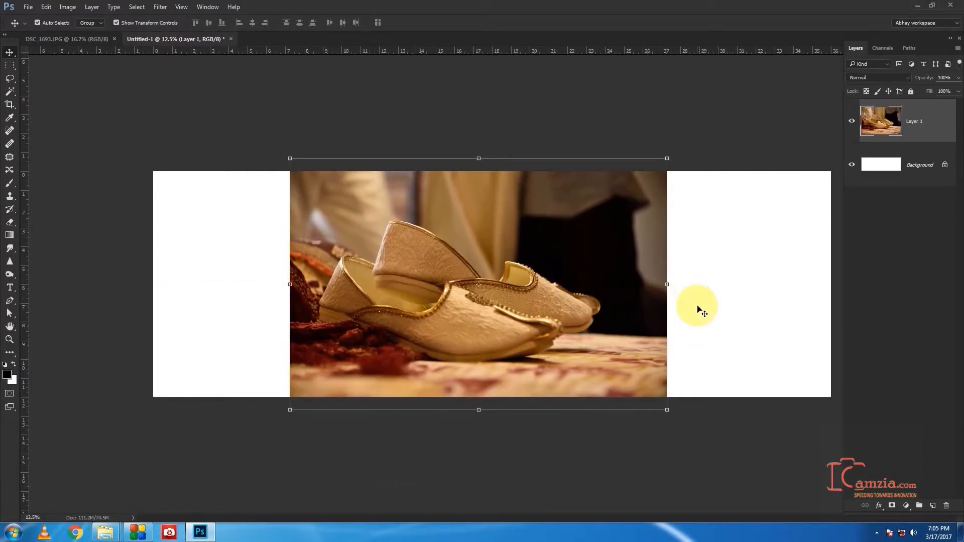
Step: Paste a second copy of the shoe photo into Untitled-1 and shift it slightly right
key(ctrl)
key(ctrl+v)
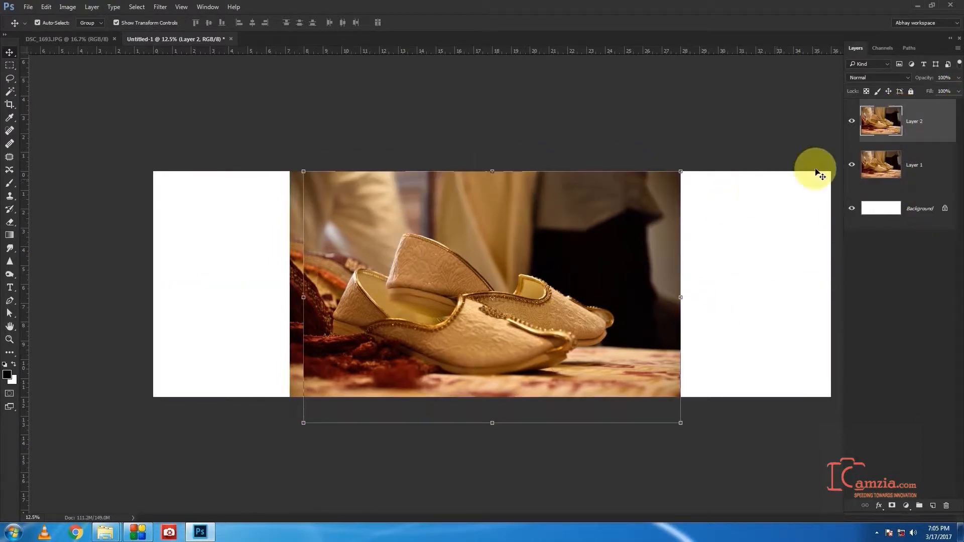
mouse_move(561, 252)
mouse_down()
mouse_move(559, 242)
mouse_move(767, 258)
mouse_move(561, 255)
mouse_move(590, 248)
mouse_move(581, 251)
mouse_up()
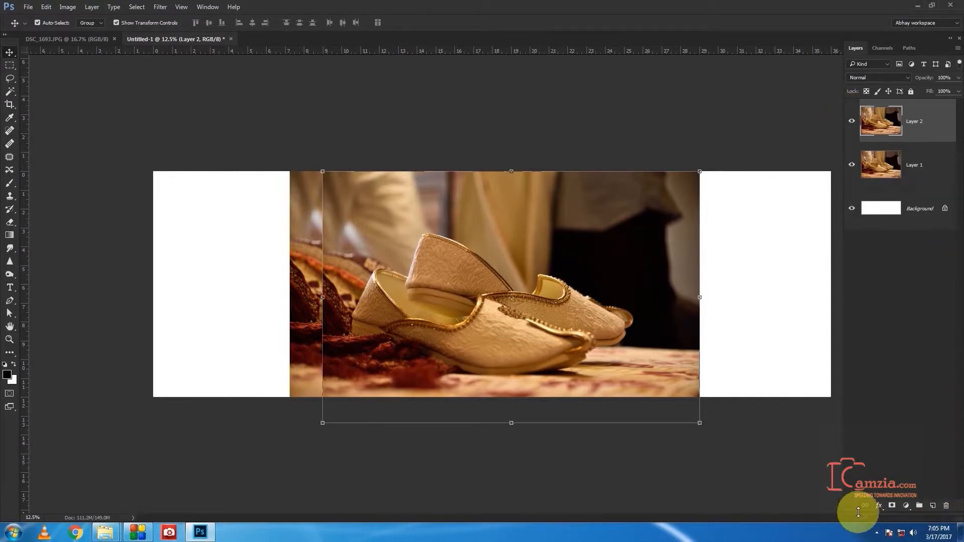
Step: Delete both pasted photo layers and close Untitled-1 and DSC_1693 without saving
click(946, 506)
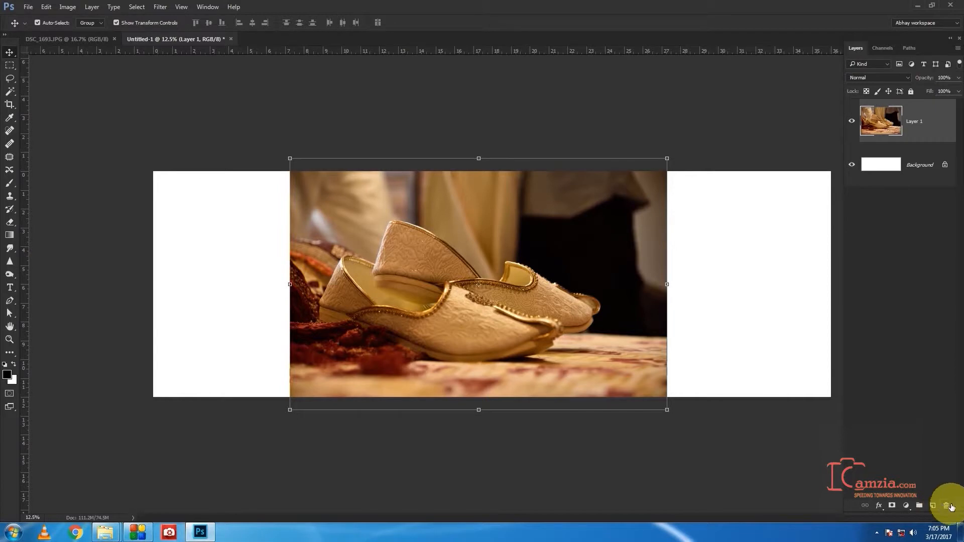
click(948, 506)
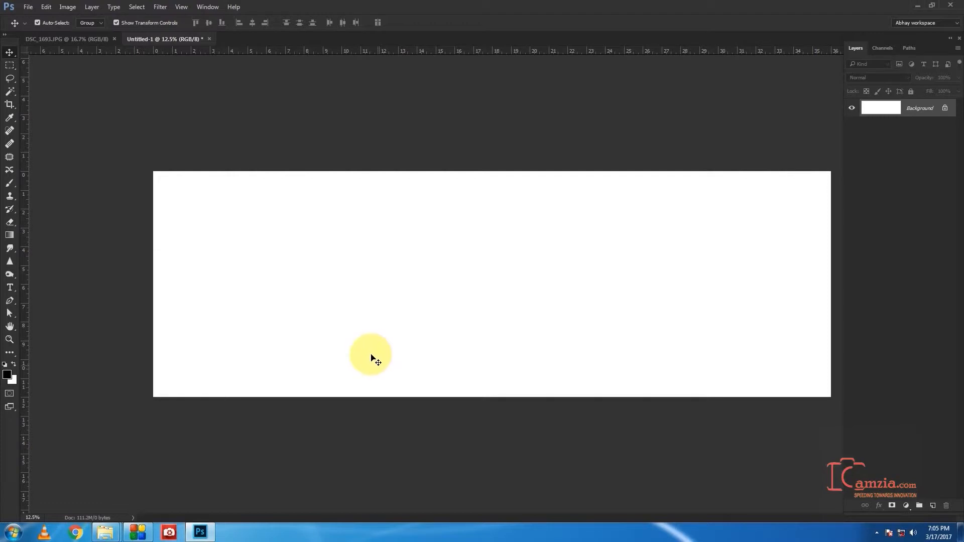
key(ctrl)
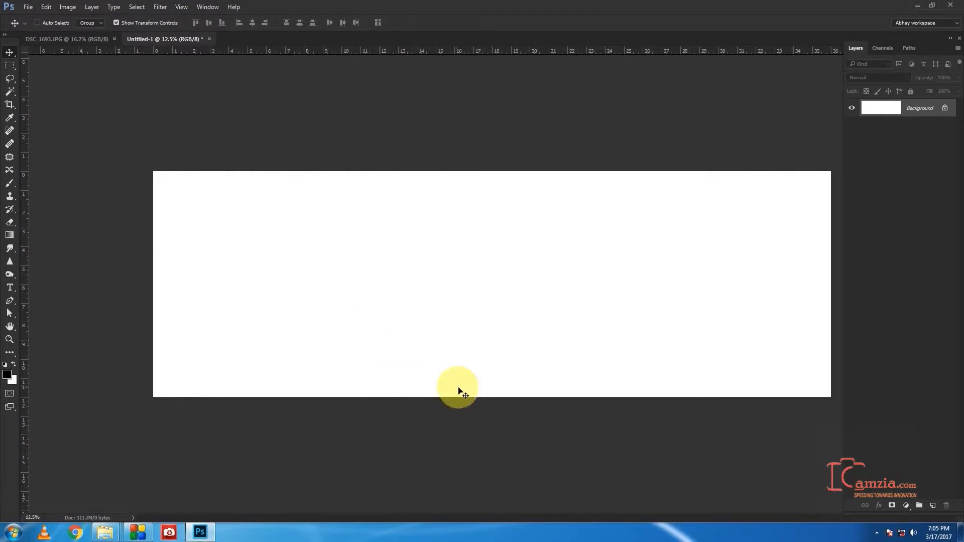
key(ctrl+w)
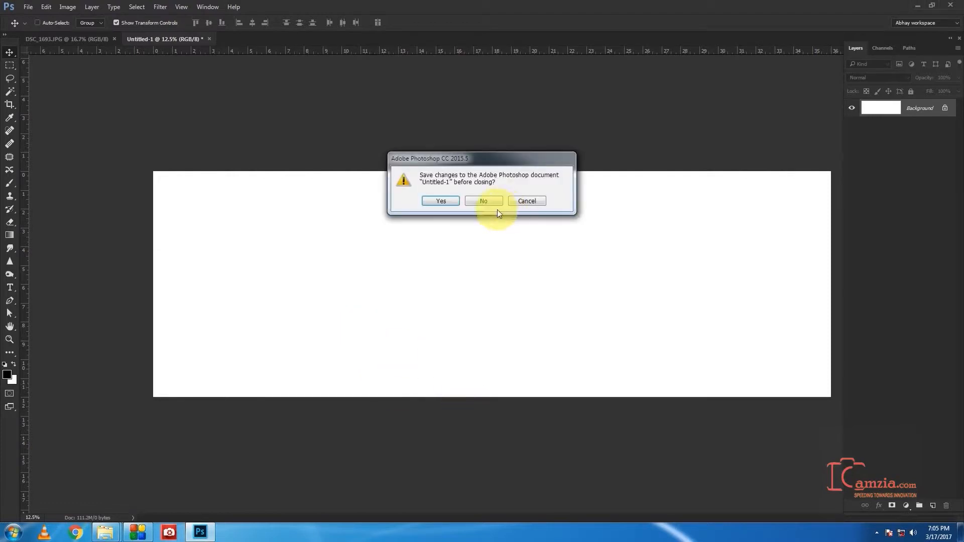
click(481, 203)
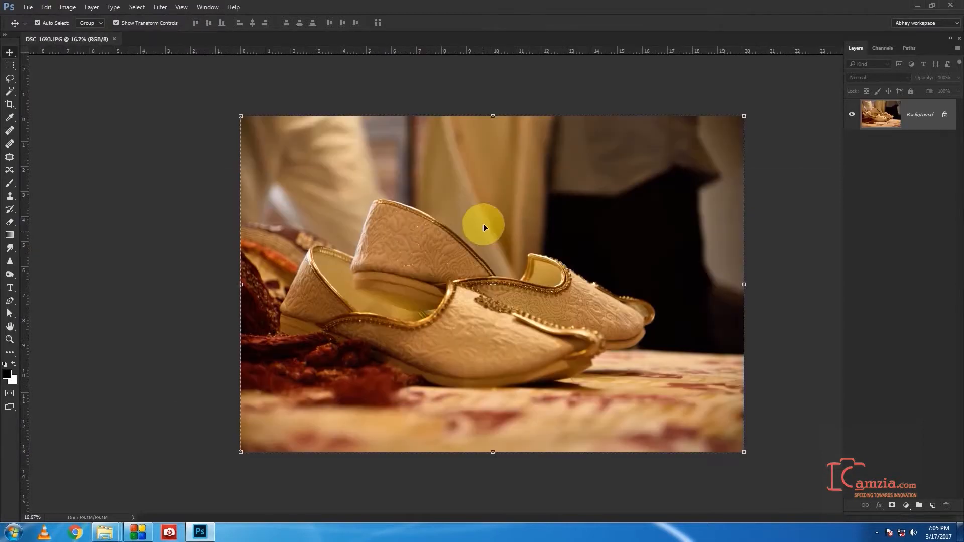
key(ctrl+w)
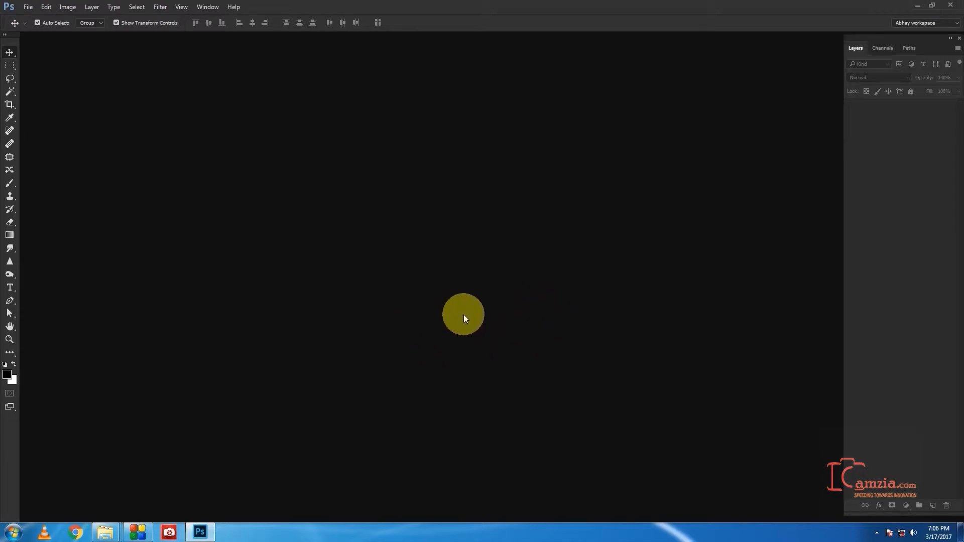
Step: Open DSC_1678, DSC_1693, DSC_1697 and DSC_1851 together, and create a new 36 x 12 inch document at 300 pixels/inch
double_click(448, 266)
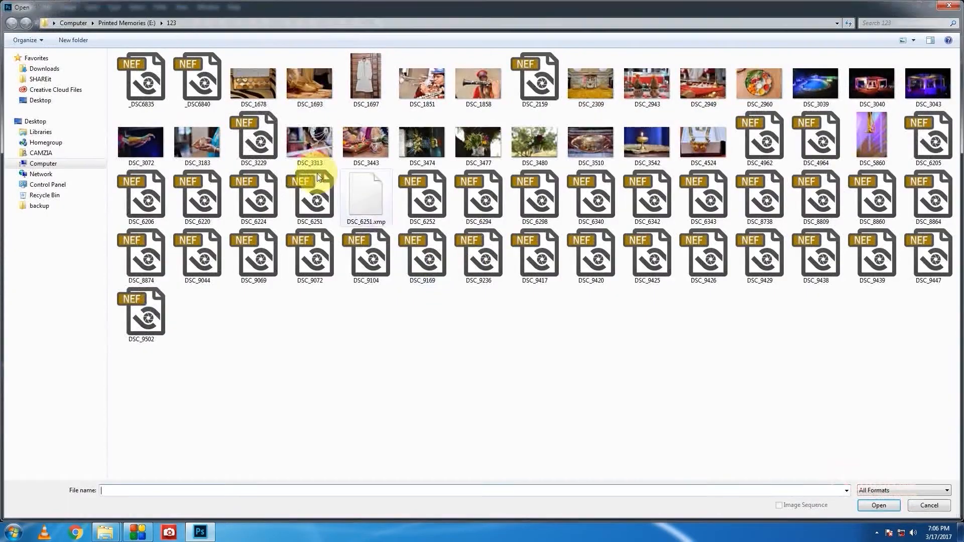
click(251, 97)
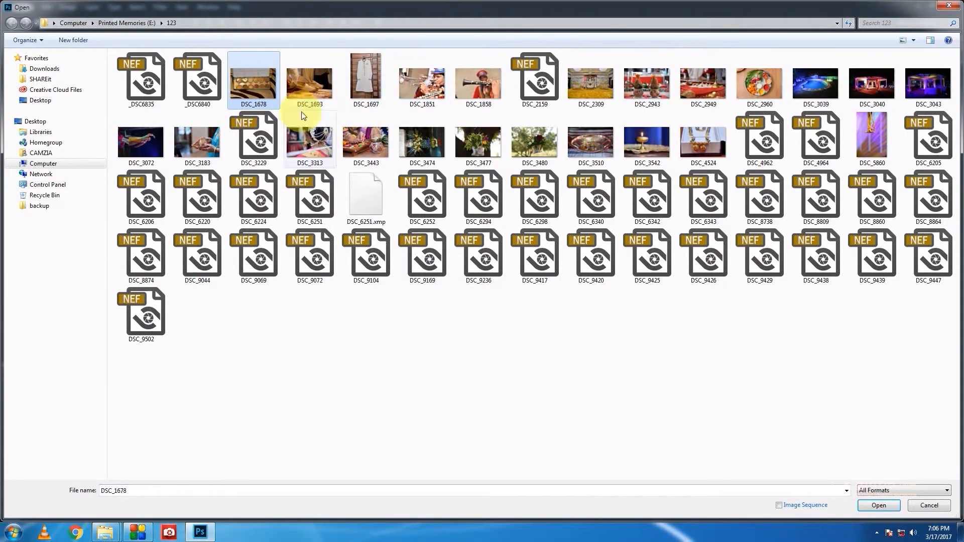
shift+click(425, 83)
click(882, 507)
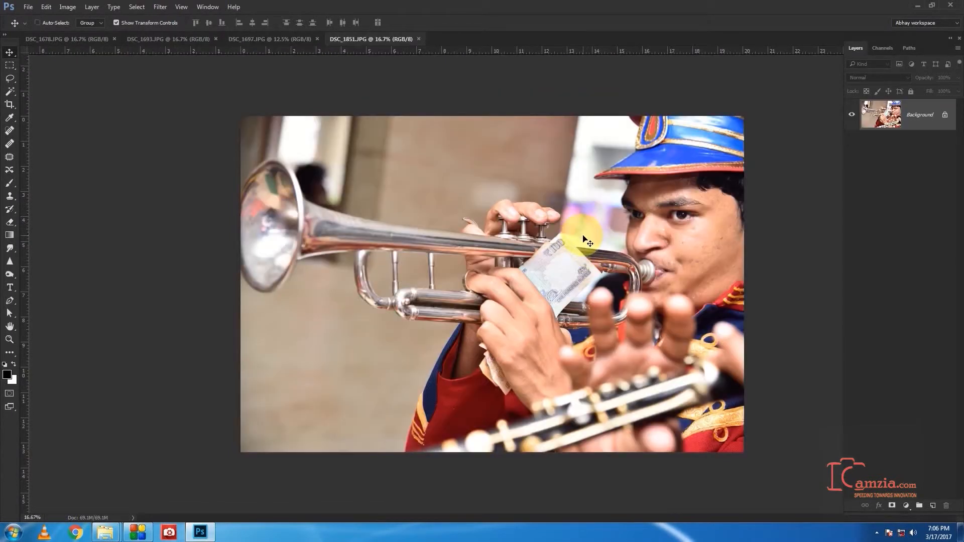
key(ctrl+n)
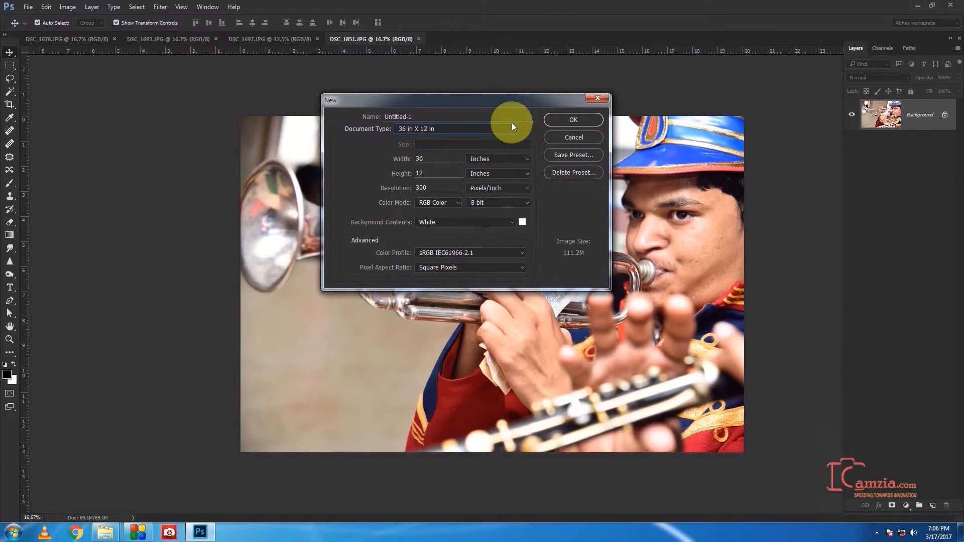
click(571, 121)
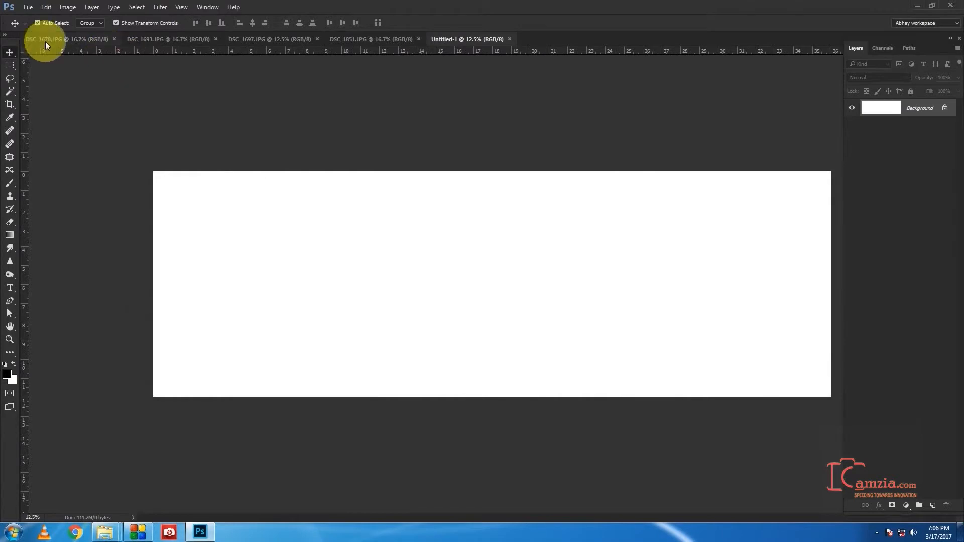
Step: Look through the four open photos and the blank Untitled-1 canvas, ending on DSC_1851
click(59, 39)
click(171, 37)
click(289, 39)
click(387, 38)
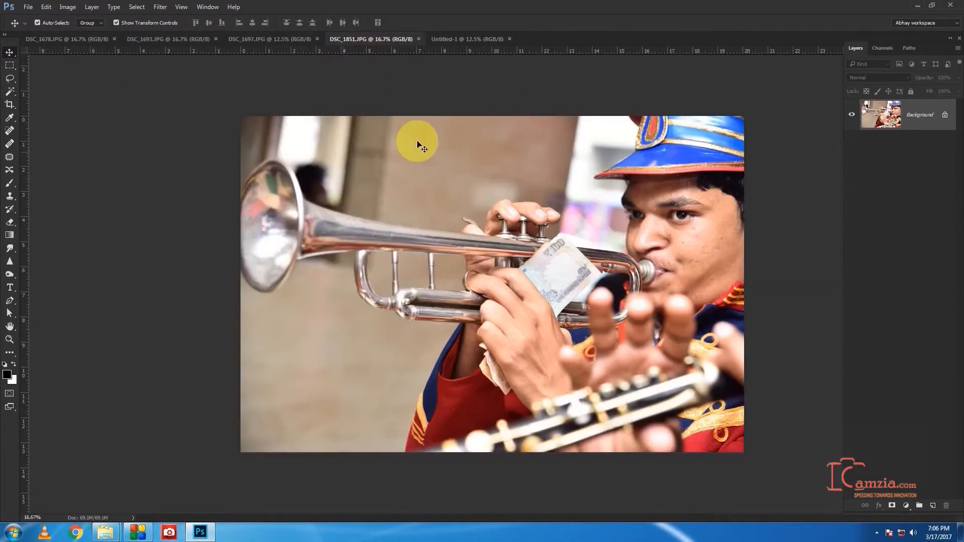
click(453, 39)
click(385, 38)
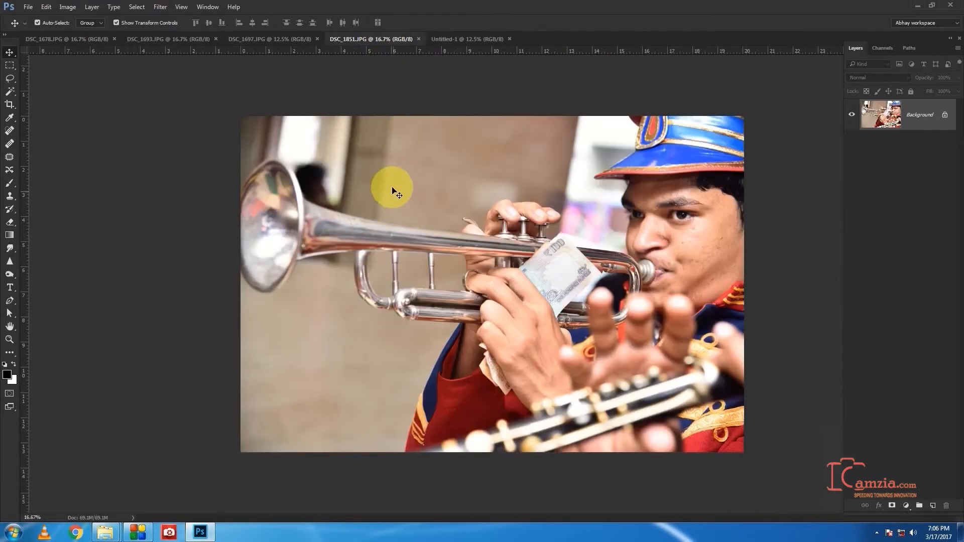
Step: Place the DSC_1851 trumpet player photo and the DSC_1697 white coat photo in Untitled-1 as layers
drag(473, 41, 497, 257)
click(264, 40)
drag(498, 257, 511, 295)
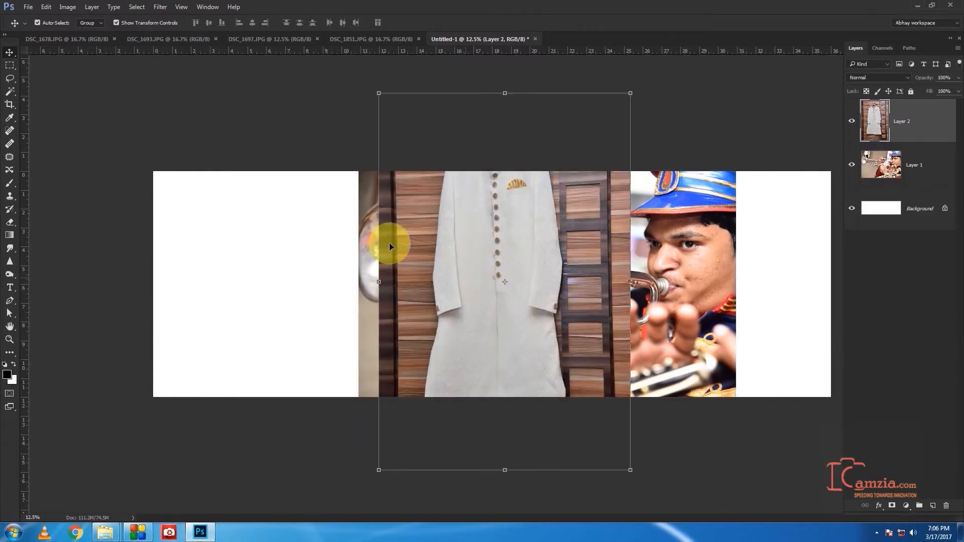
Step: Place the DSC_1693 golden shoes photo and the DSC_1678 makeup palette photo in Untitled-1 as layers above the white coat
click(195, 41)
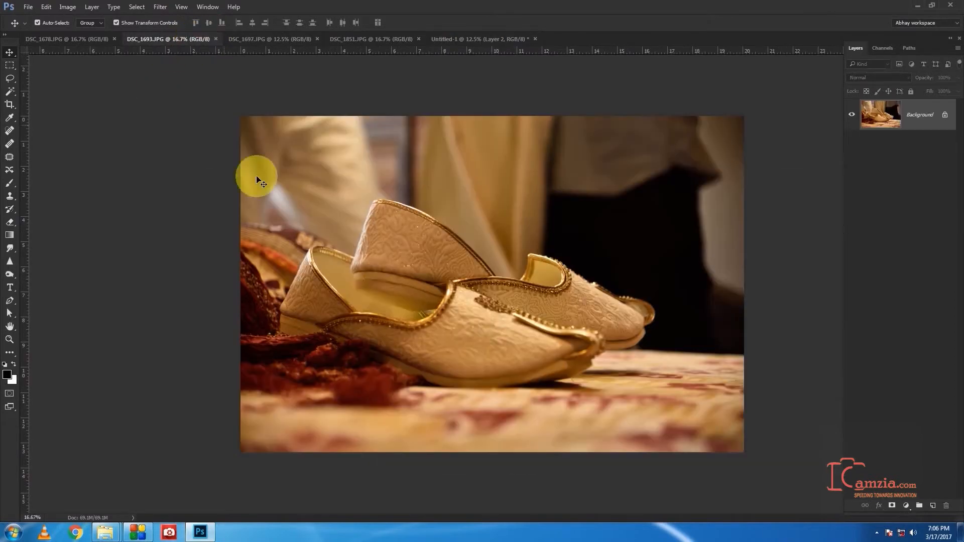
drag(355, 279, 521, 284)
drag(641, 282, 611, 267)
click(76, 38)
drag(353, 231, 515, 167)
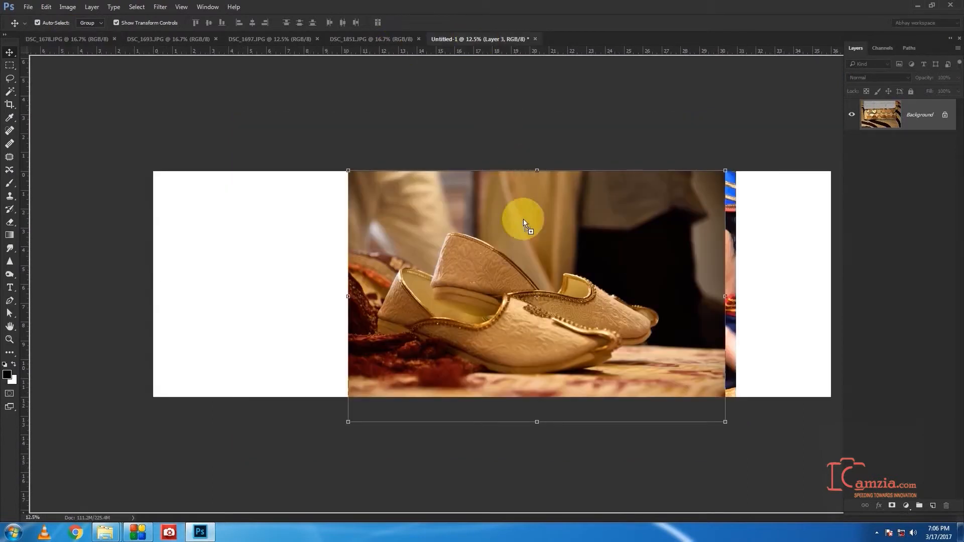
drag(529, 268, 539, 251)
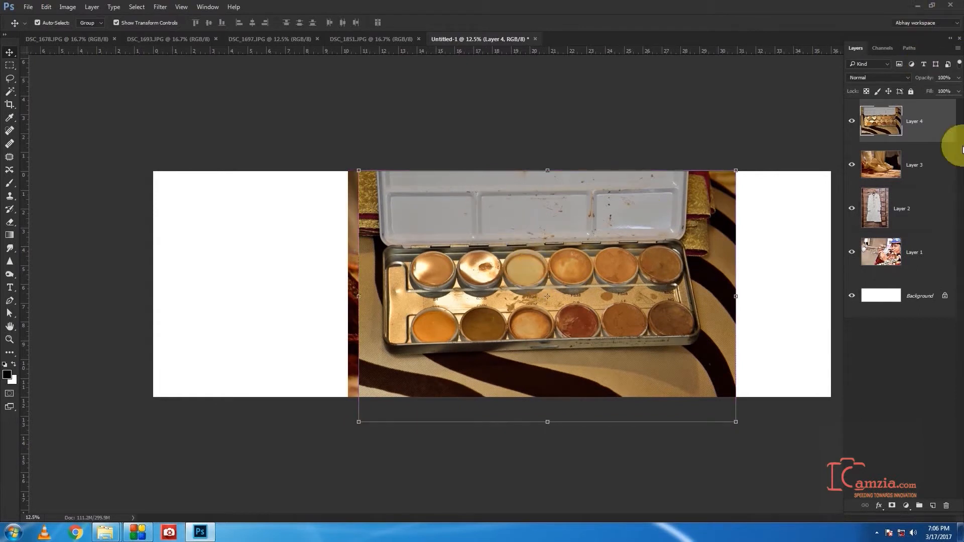
drag(646, 242, 646, 242)
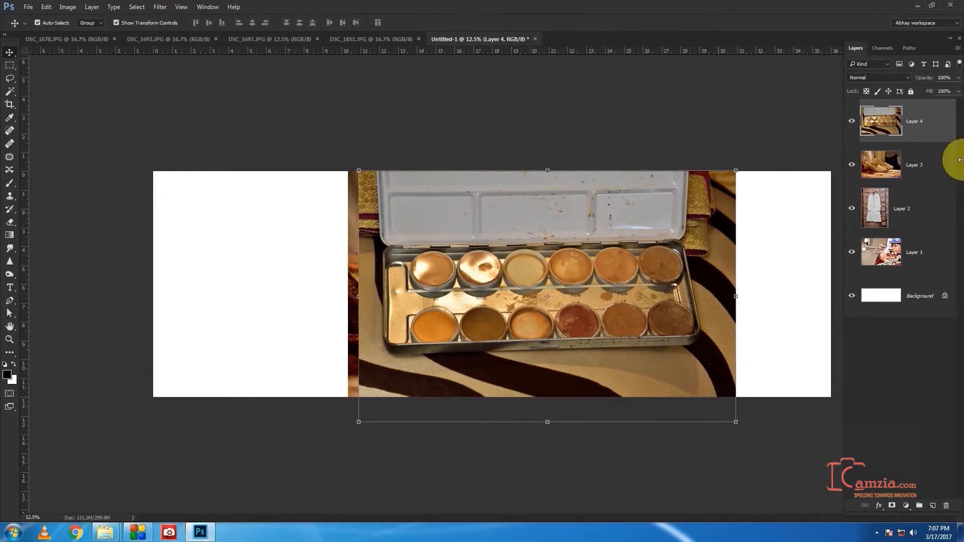
Step: Hide the photo layers one by one from Layer 4 down to Layer 1, and show them again from Layer 1 up
click(851, 125)
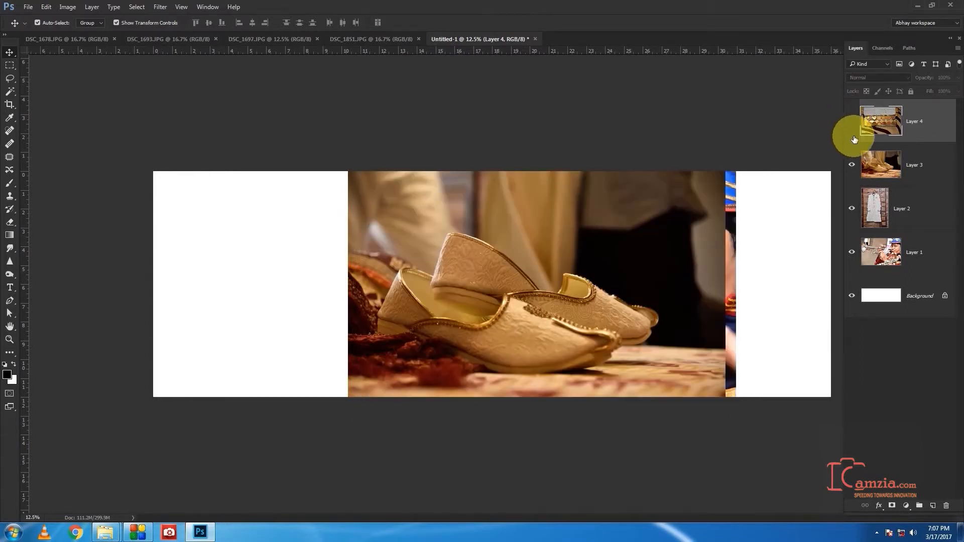
click(850, 168)
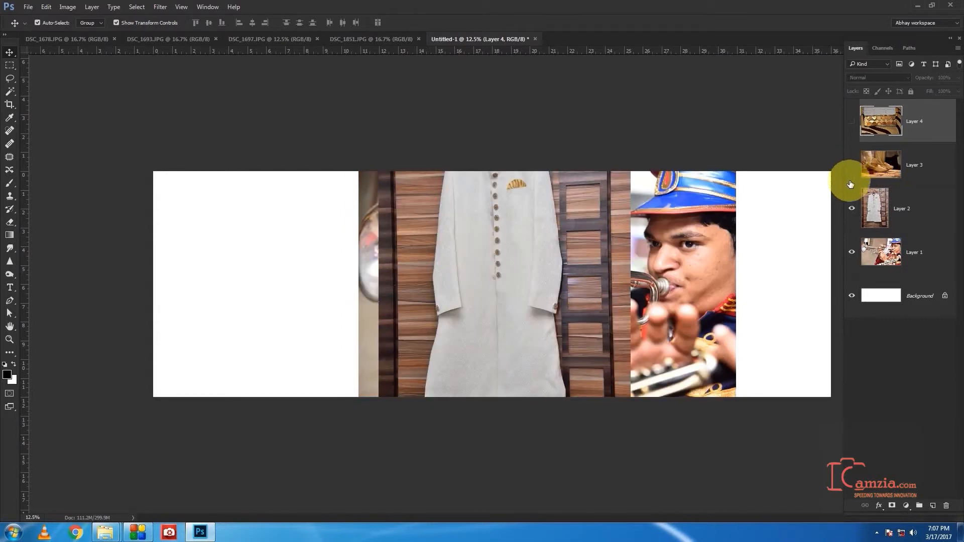
click(850, 210)
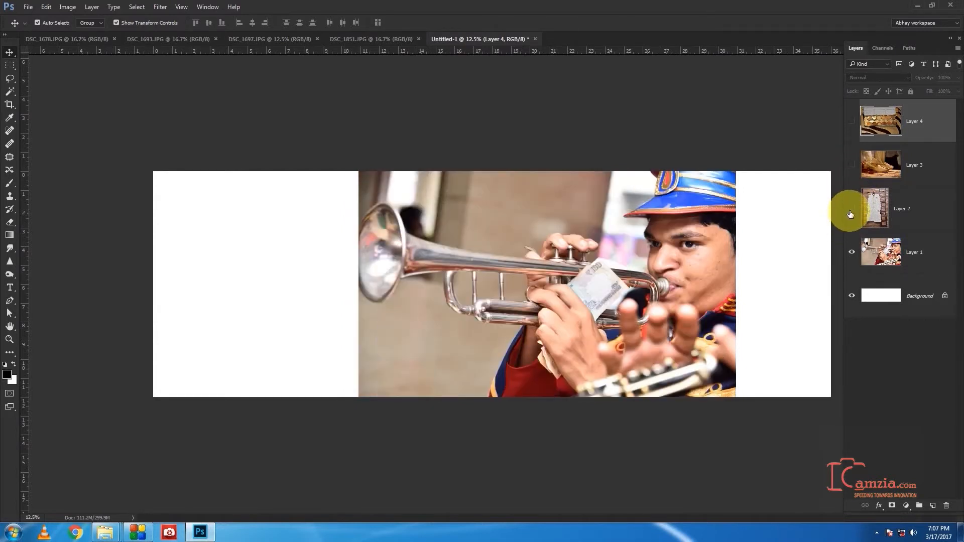
click(852, 254)
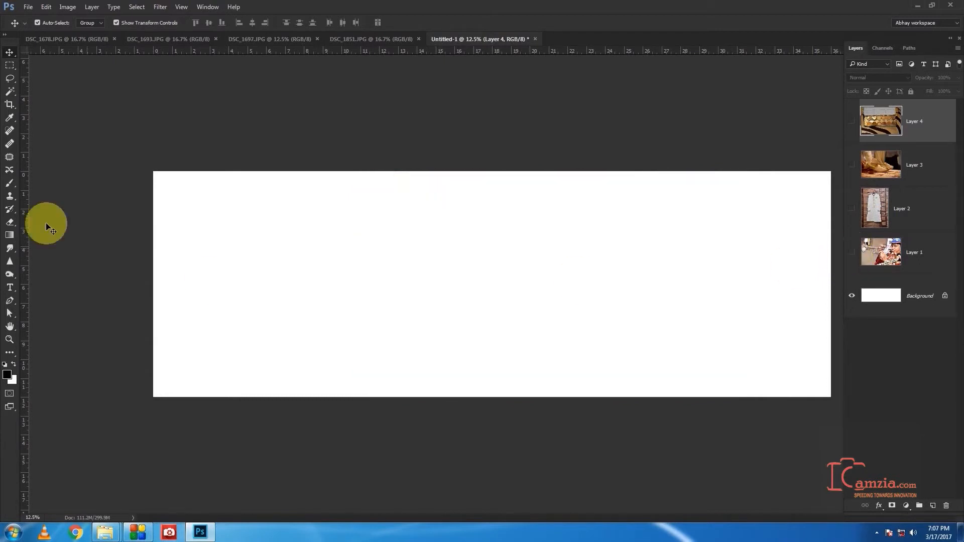
click(852, 254)
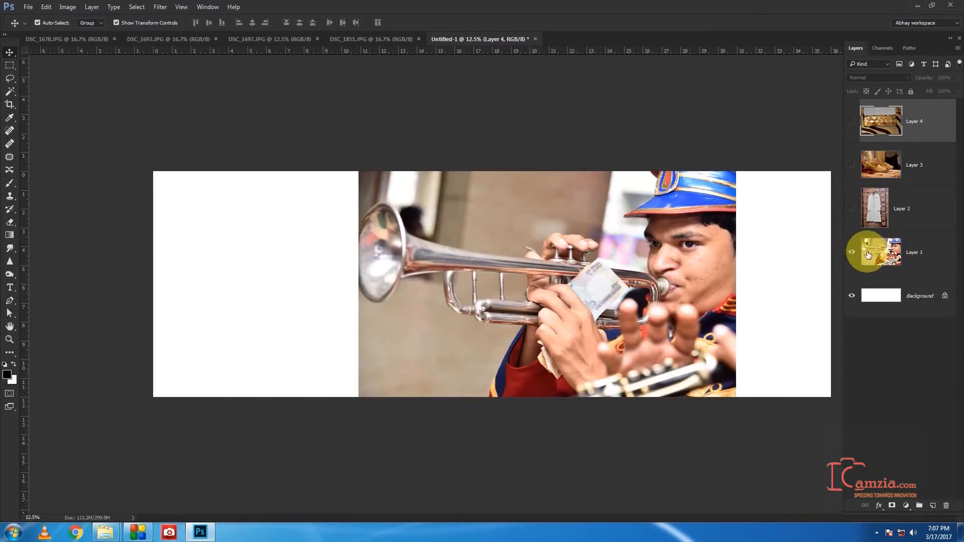
click(852, 208)
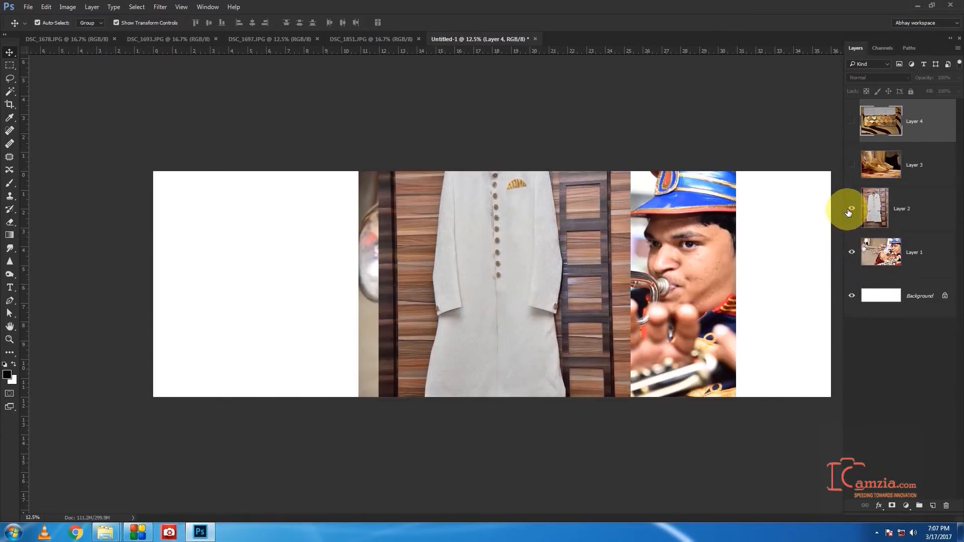
click(851, 165)
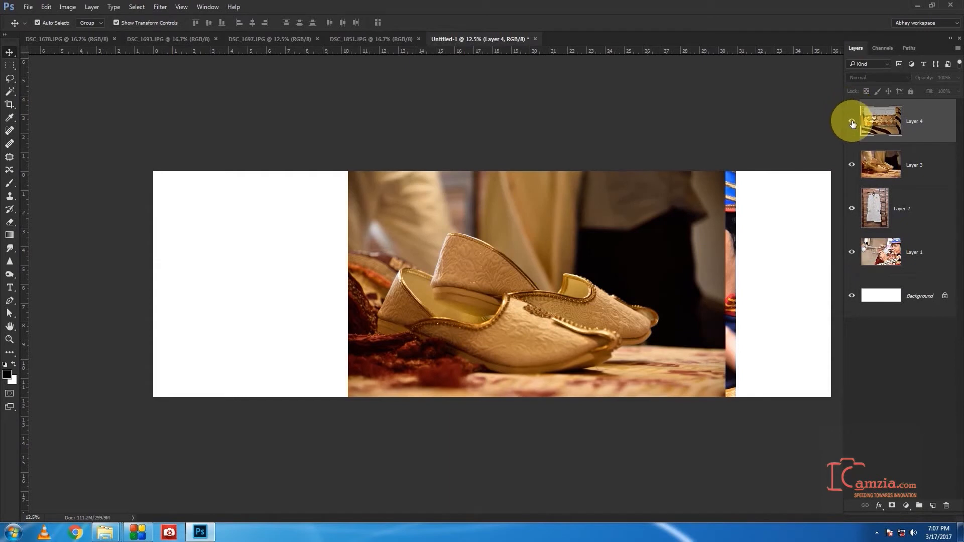
click(852, 121)
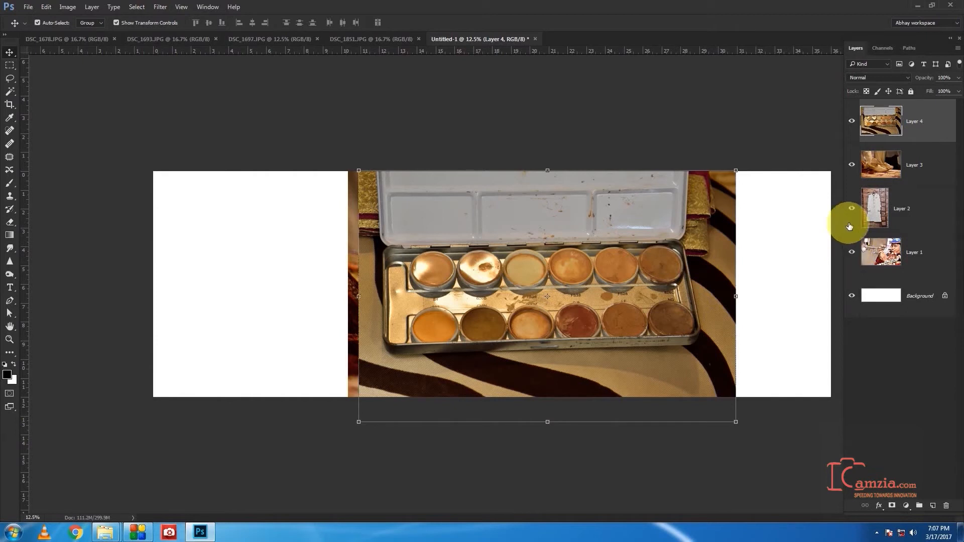
Step: Pick Layer 1 from the layers stacked under the palette photo, and select all four photo layers together
right_click(570, 233)
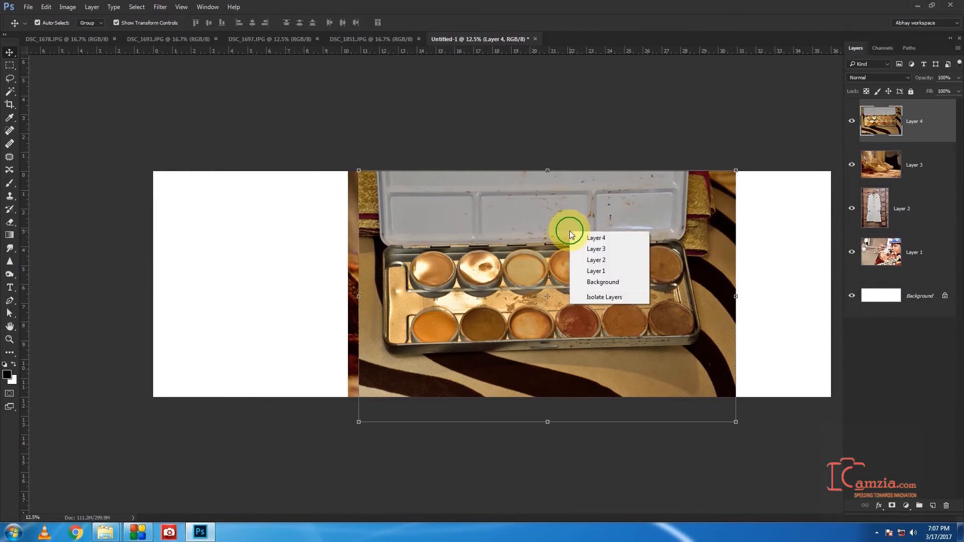
click(595, 271)
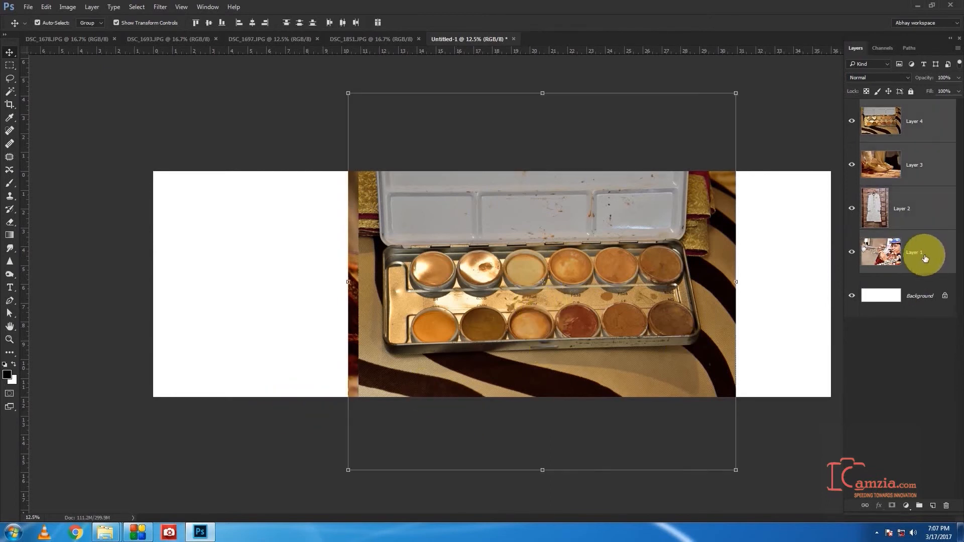
key(ctrl+alt+a)
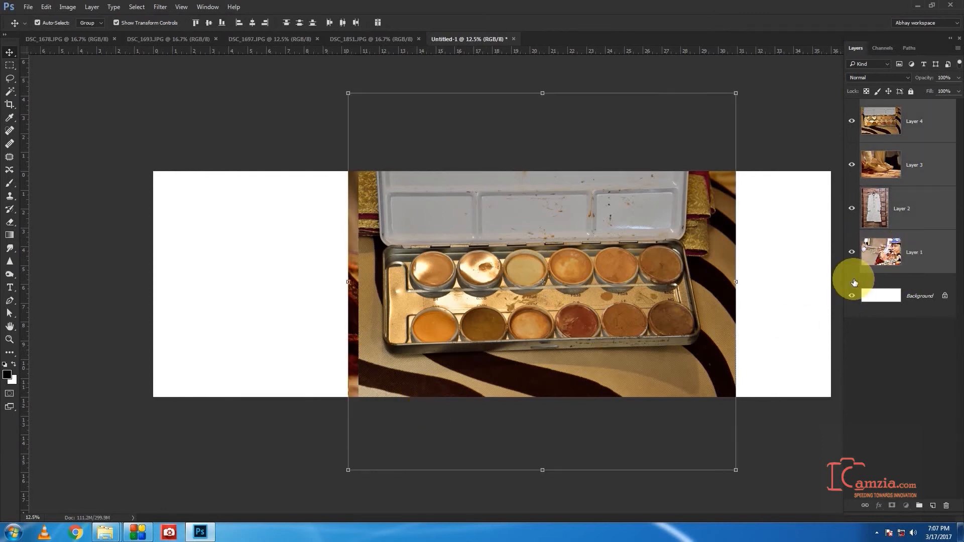
Step: Free-transform only Layer 1, moving the trumpet player photo out over the blank left part of the canvas and back behind the palette photo
click(916, 248)
key(ctrl+t)
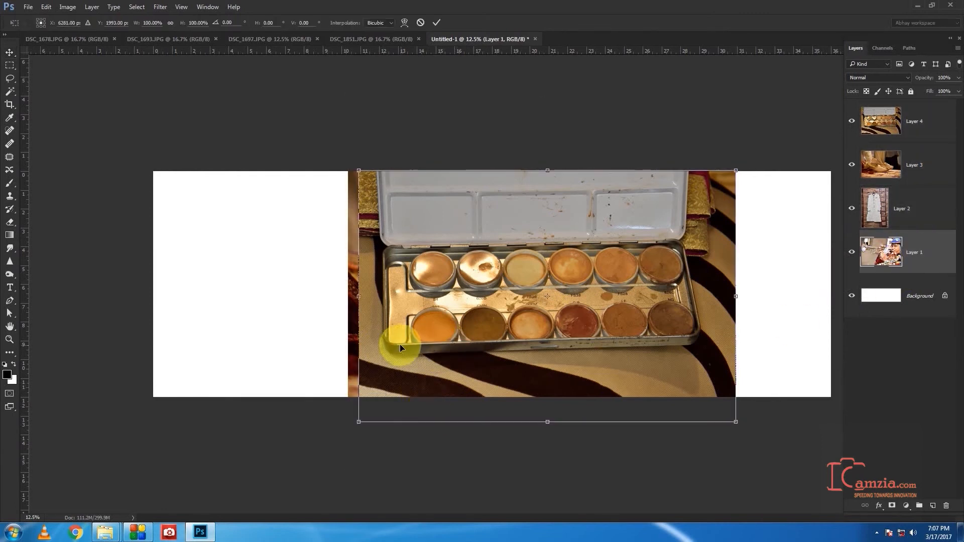
drag(464, 397, 182, 379)
drag(297, 293, 608, 308)
key(Return)
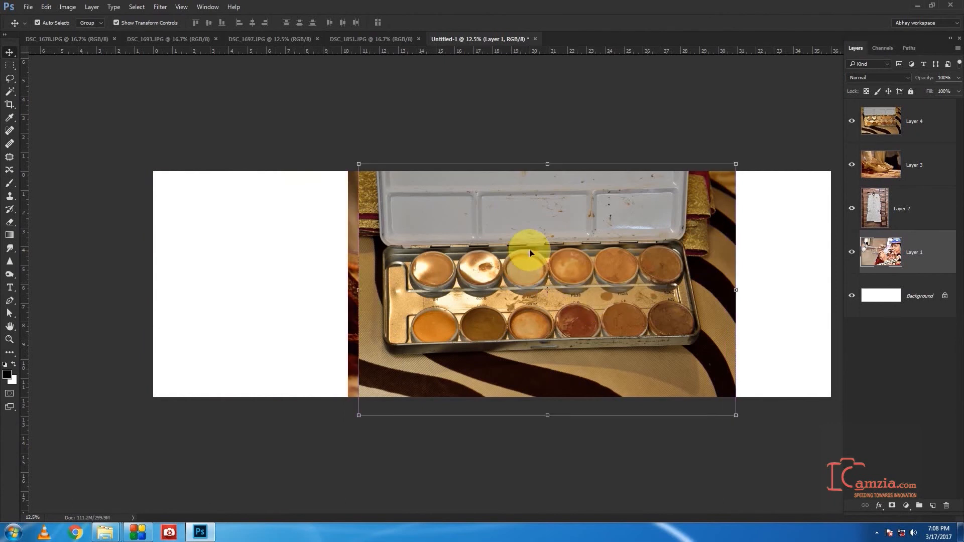
Step: Select Layer 3, the golden shoes photo, from the layers stacked under the palette photo on the canvas
right_click(531, 247)
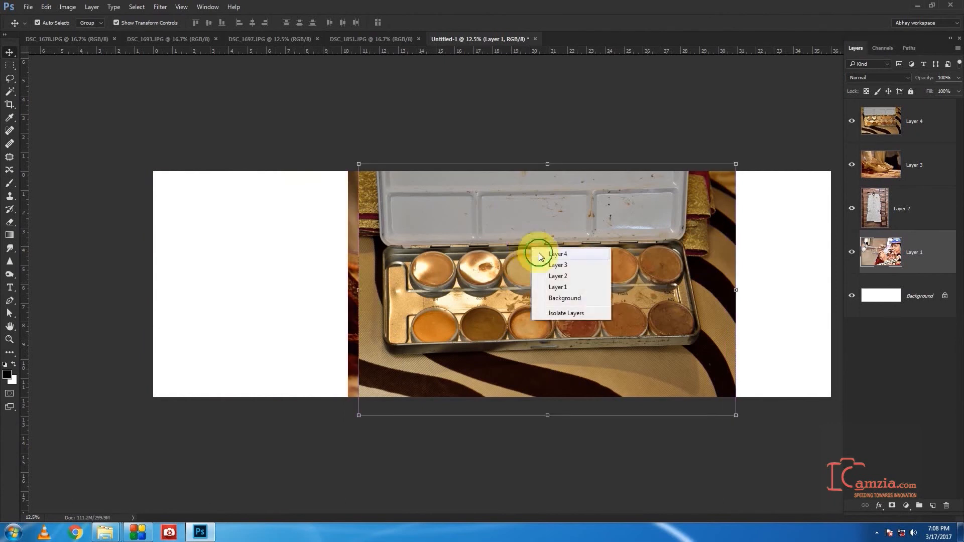
click(555, 266)
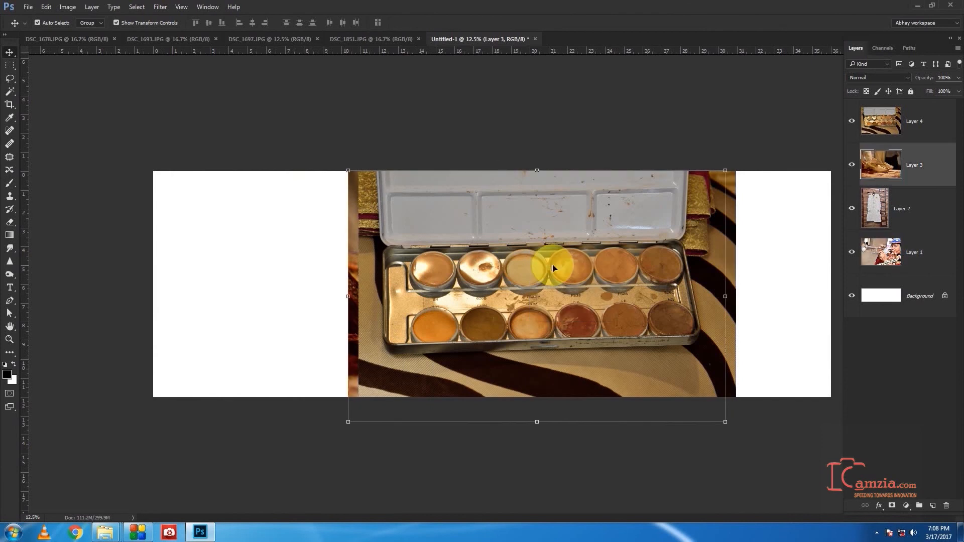